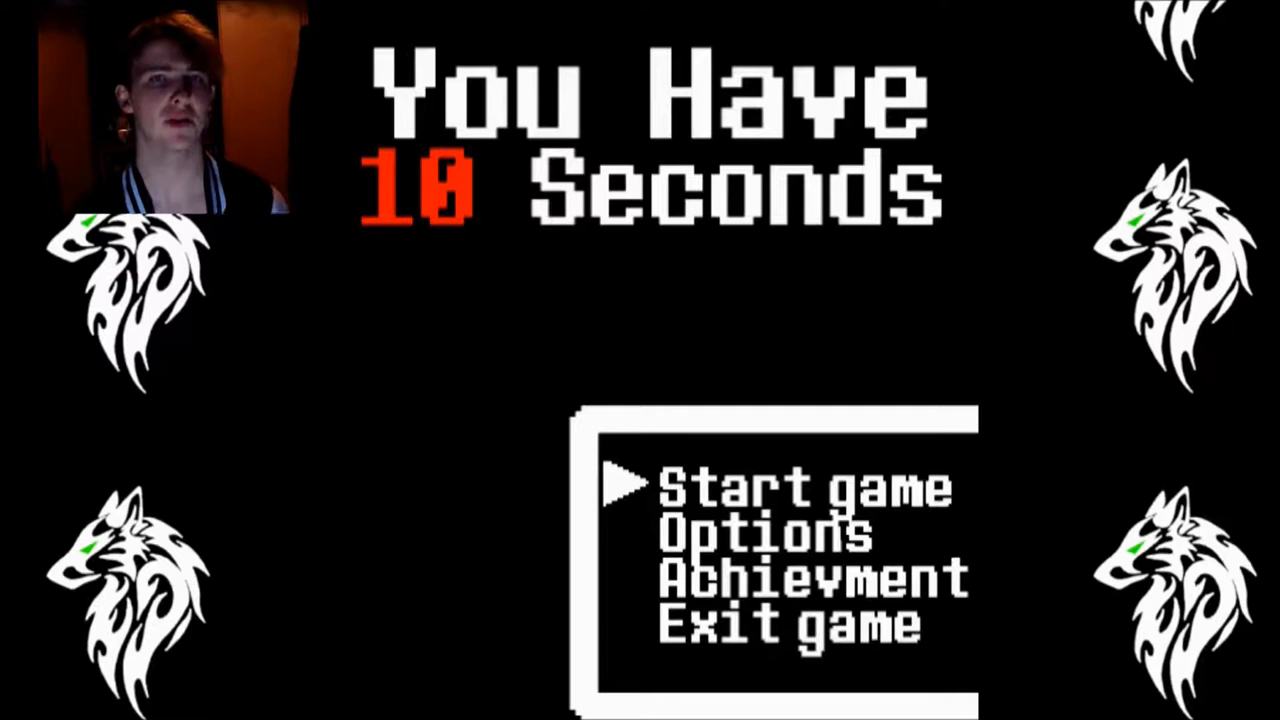
# - Start Area 01 and clear Baby Steps and the spike-jump levels to the top-left exit
pyautogui.press('Return')
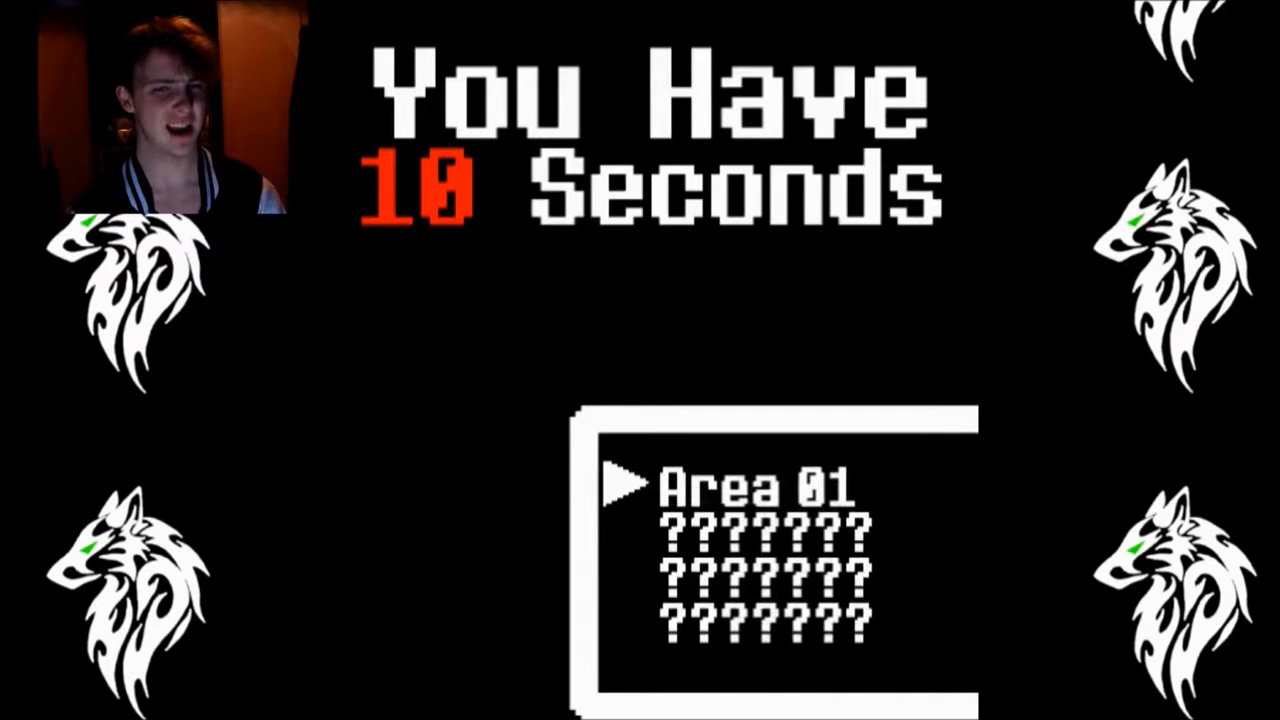
pyautogui.press('Return')
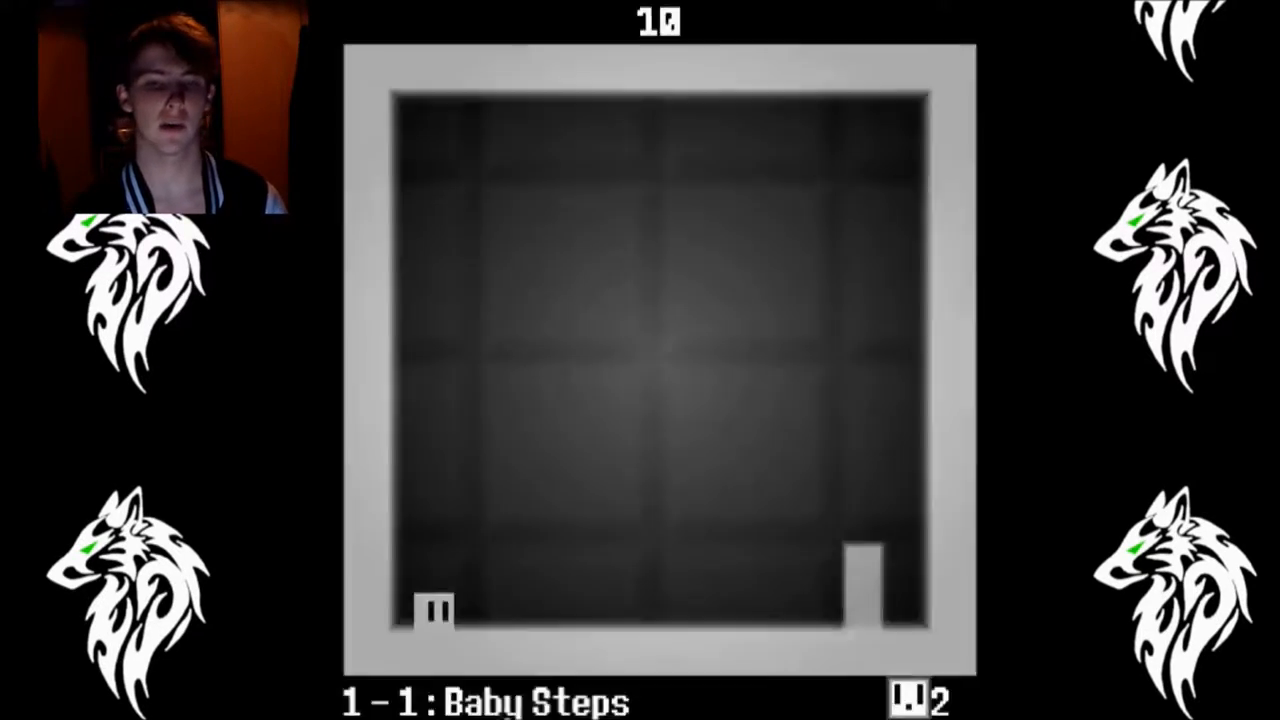
pyautogui.press('Right')
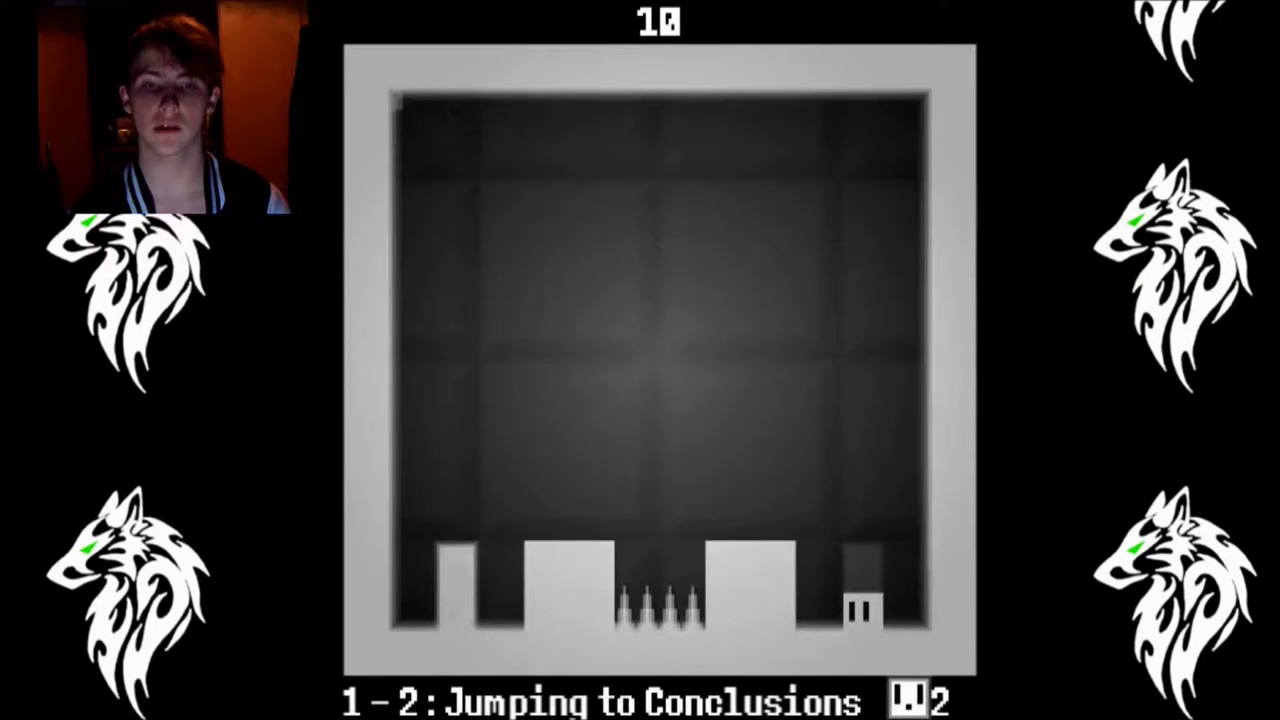
pyautogui.press('Up')
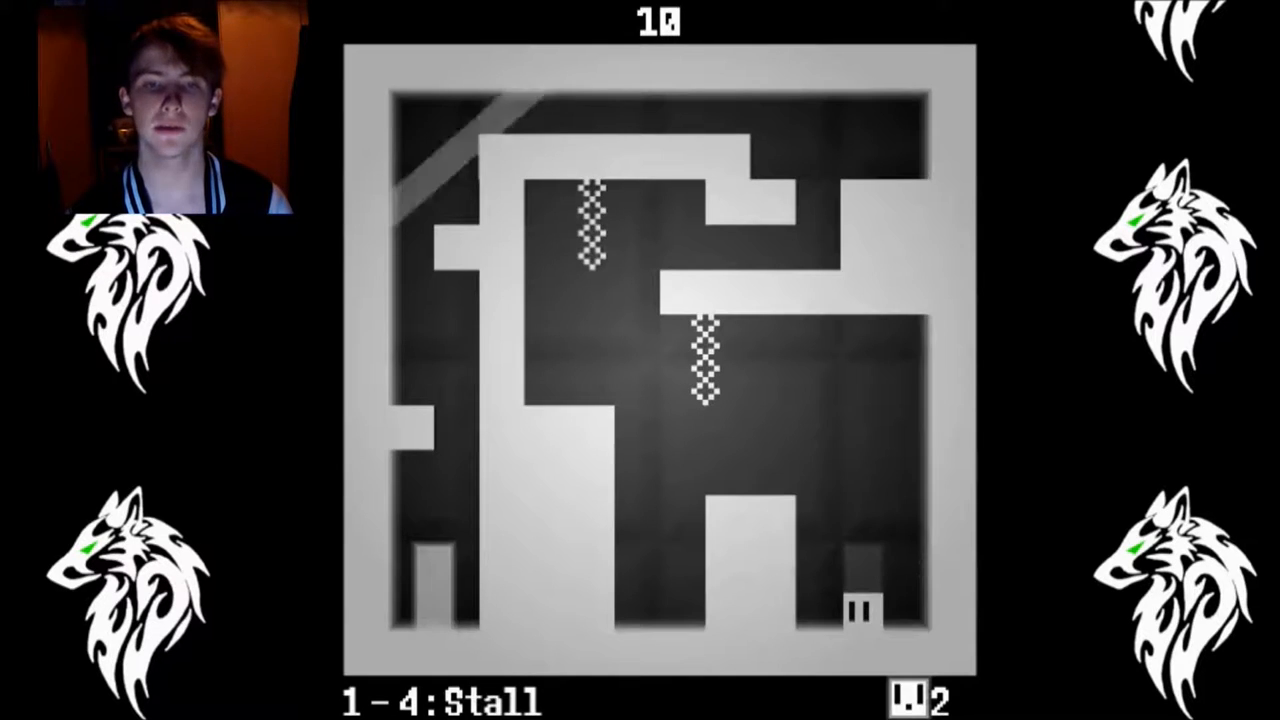
# - Climb the maze to the middle ledge, then slide down past the right spikes to collect the key
pyautogui.press('Up')
pyautogui.press('Left')
pyautogui.press('Down')
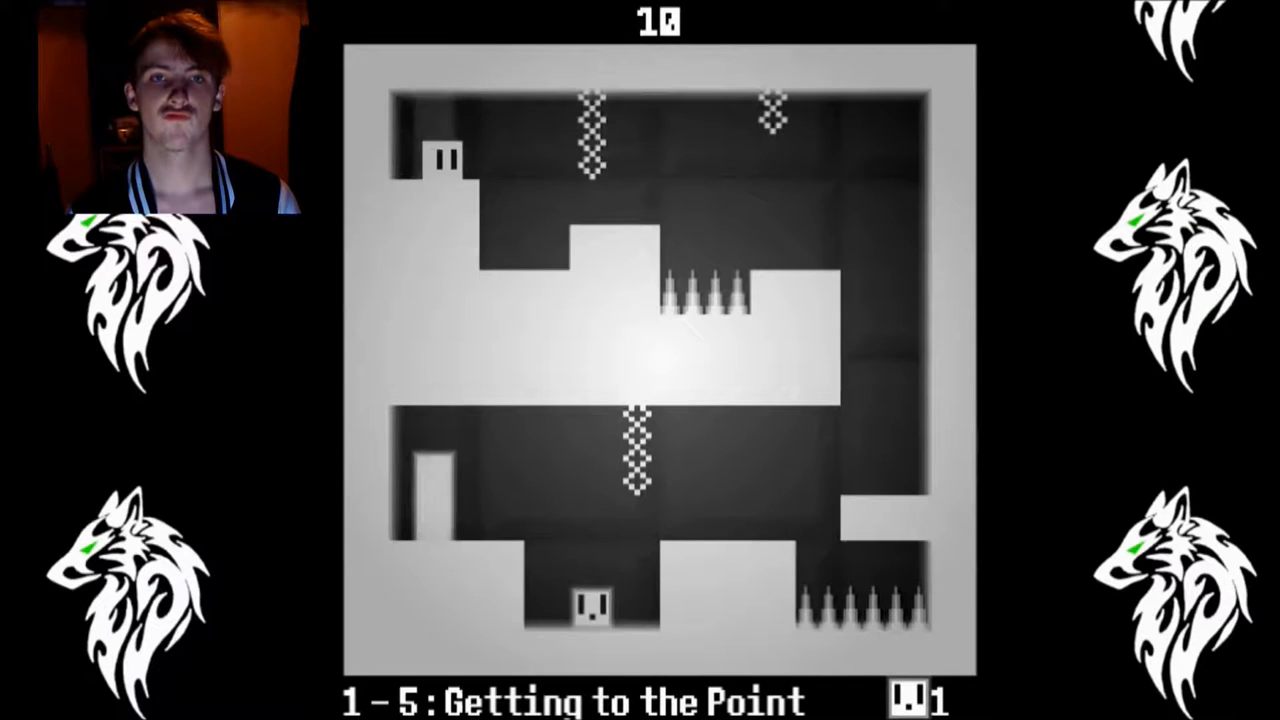
pyautogui.press('Down')
pyautogui.press('Right')
pyautogui.press('Down')
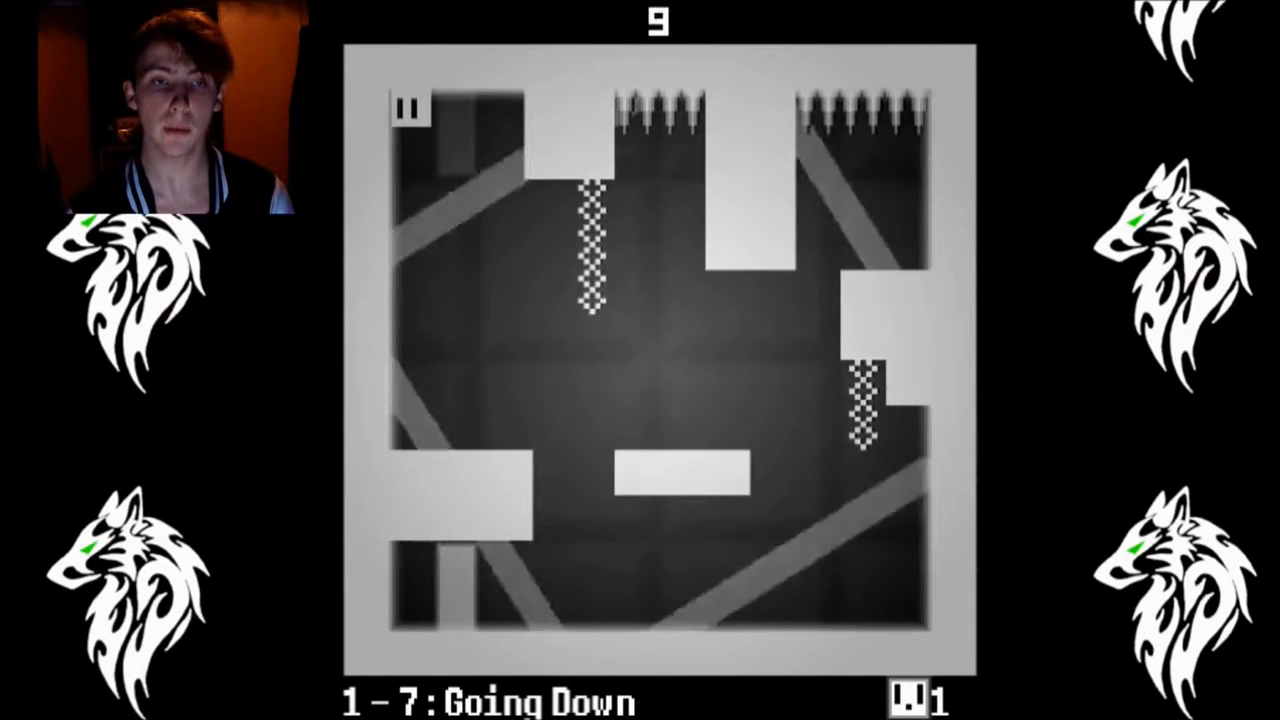
# - Attempt Going Down via the checkered column on the right, dying below it
pyautogui.press('Right')
pyautogui.press('Down')
pyautogui.press('Right')
pyautogui.press('Down')
pyautogui.press('Up')
pyautogui.press('Down')
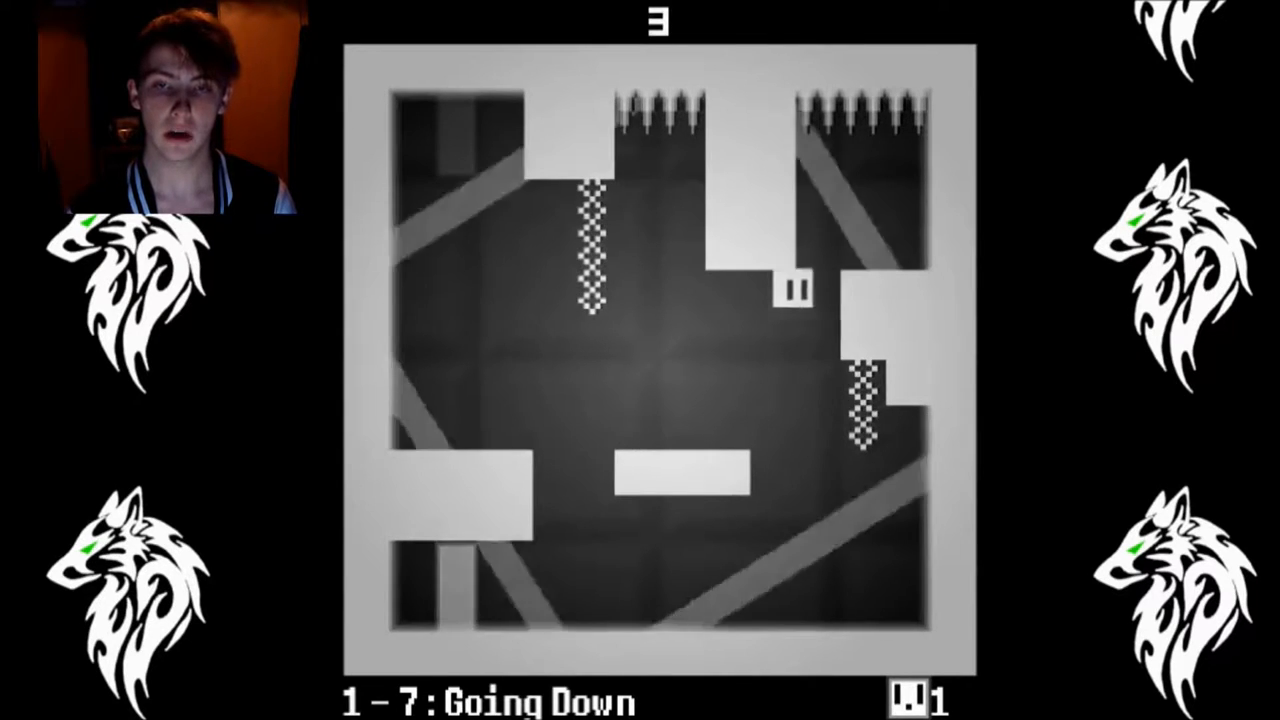
pyautogui.press('Down')
pyautogui.press('Left')
pyautogui.press('Right')
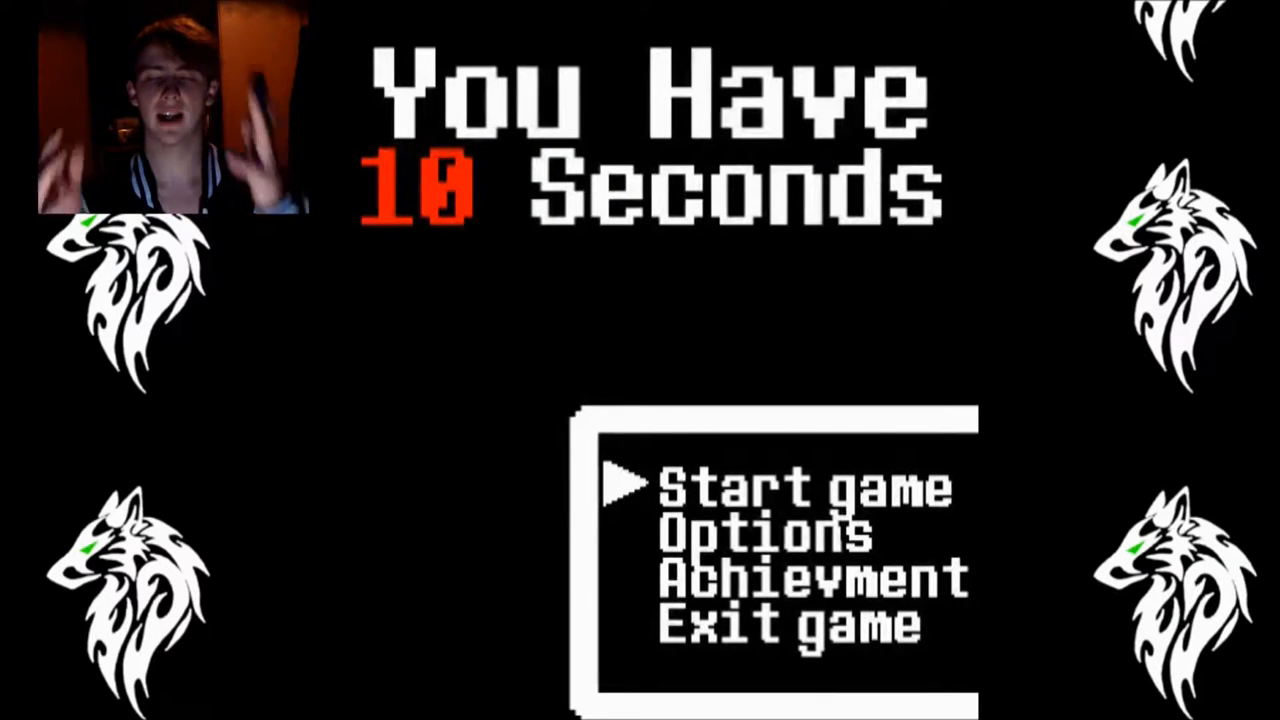
# - Resume at 1-7 from the title menu and work from the start to the right-wall ledge
pyautogui.press('Return')
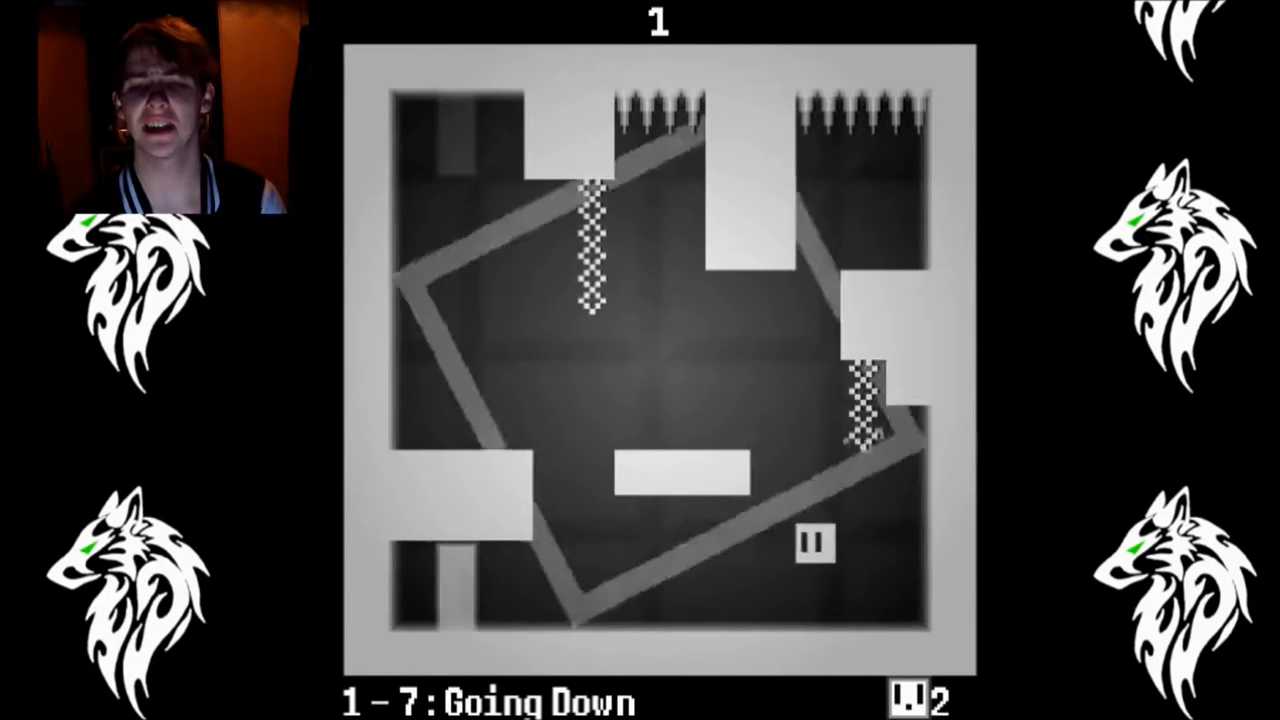
pyautogui.press('Left')
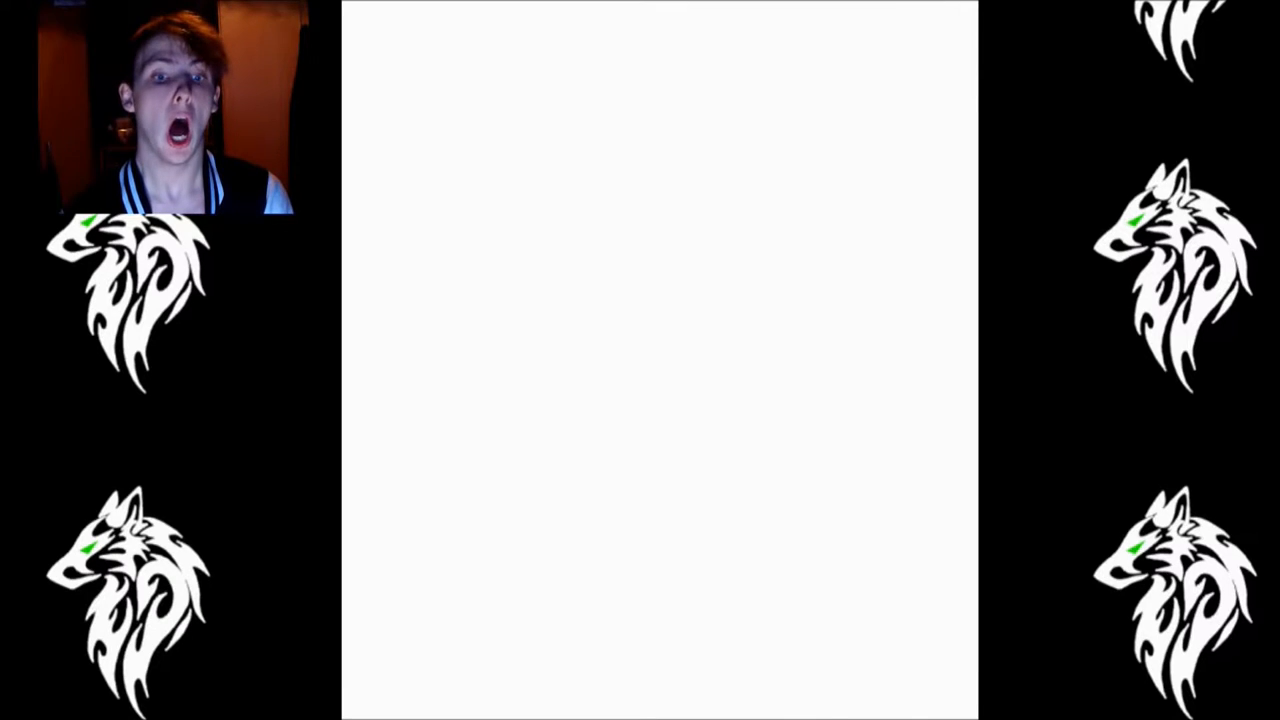
pyautogui.press('Right')
pyautogui.press('Down')
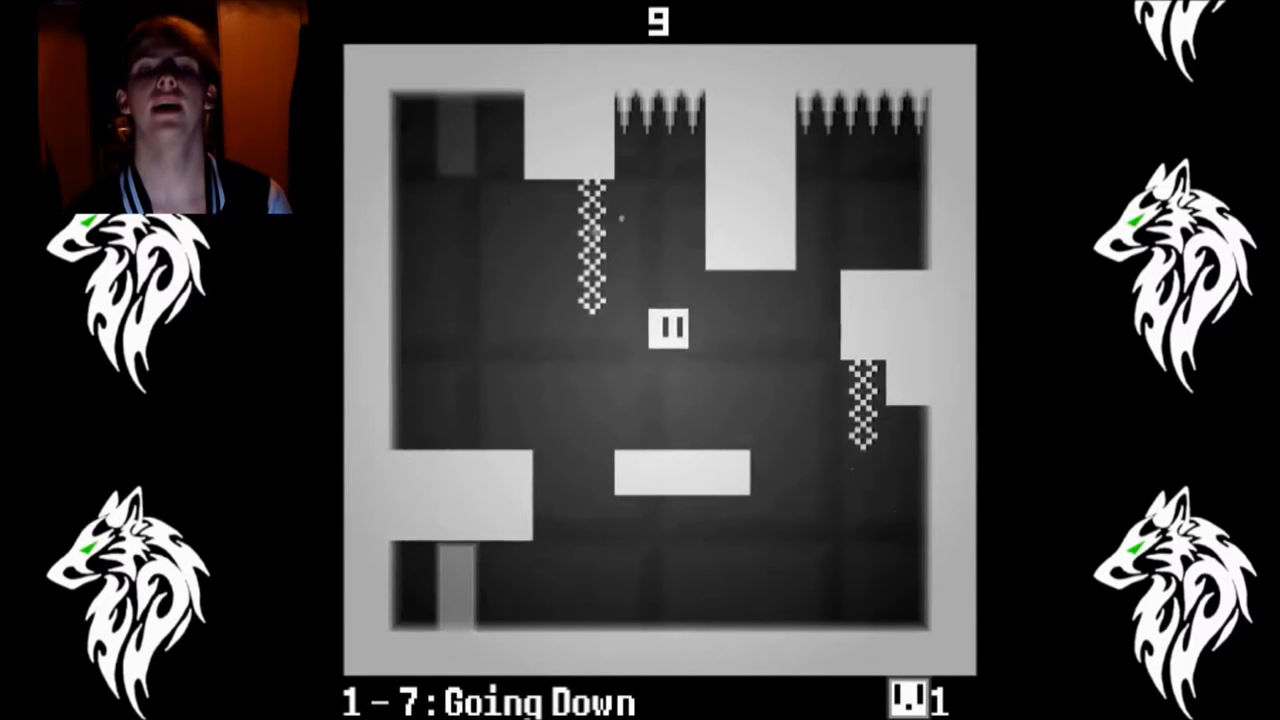
pyautogui.press('Right')
pyautogui.press('Down')
pyautogui.press('Left')
pyautogui.press('Left')
# - Pass under the platform, cross to the right wall, drop to the bottom and climb top-left
pyautogui.press('Down')
pyautogui.press('Up')
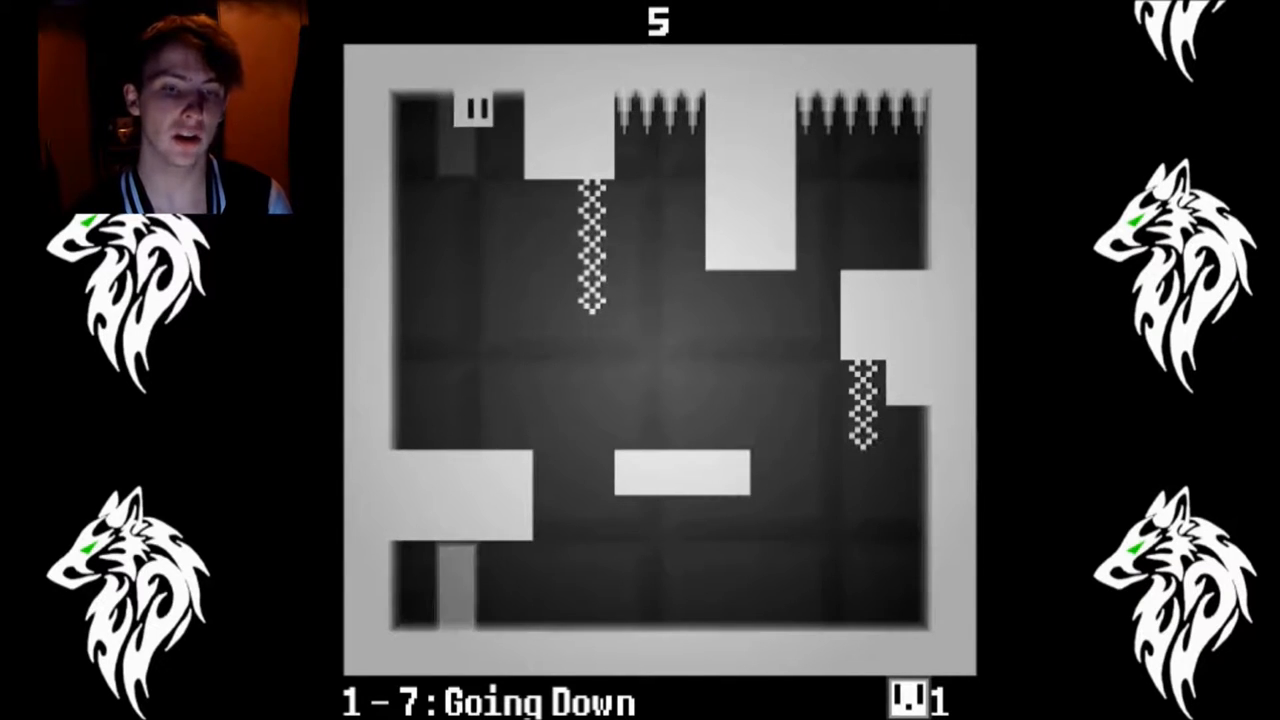
pyautogui.press('Down')
pyautogui.press('Right')
pyautogui.press('Down')
pyautogui.press('Right')
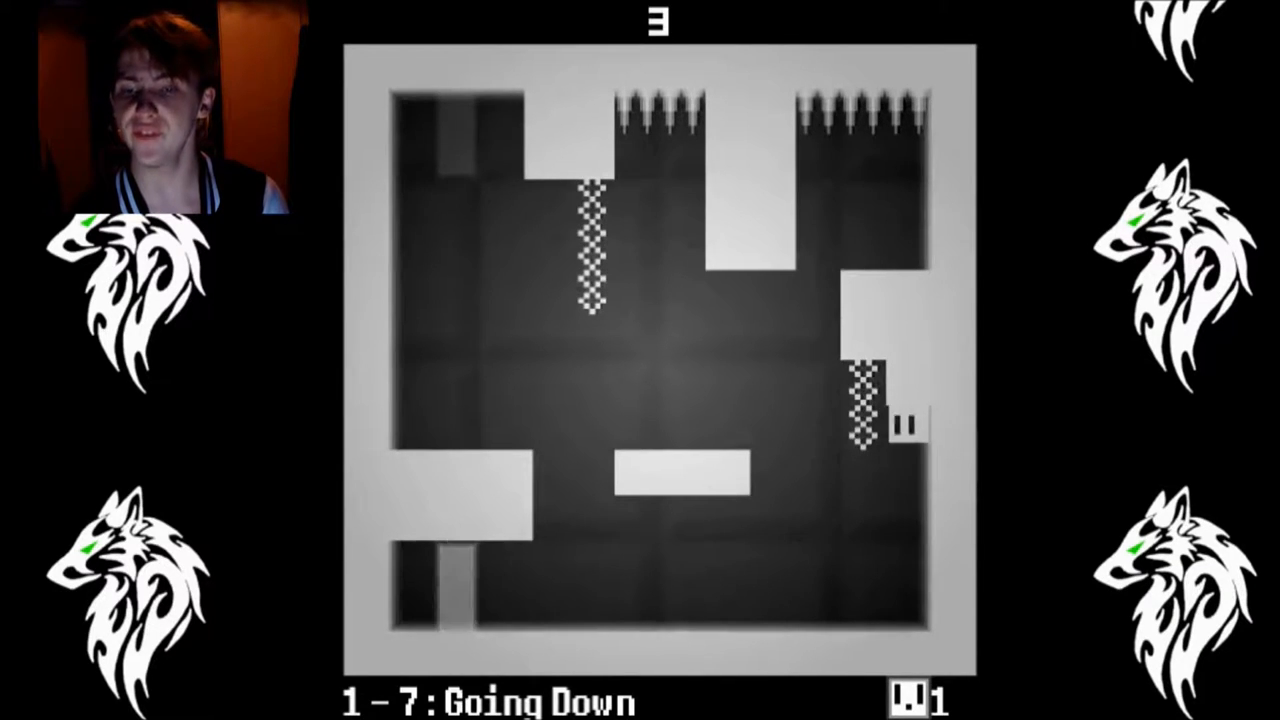
pyautogui.press('Down')
pyautogui.press('Left')
pyautogui.press('Up')
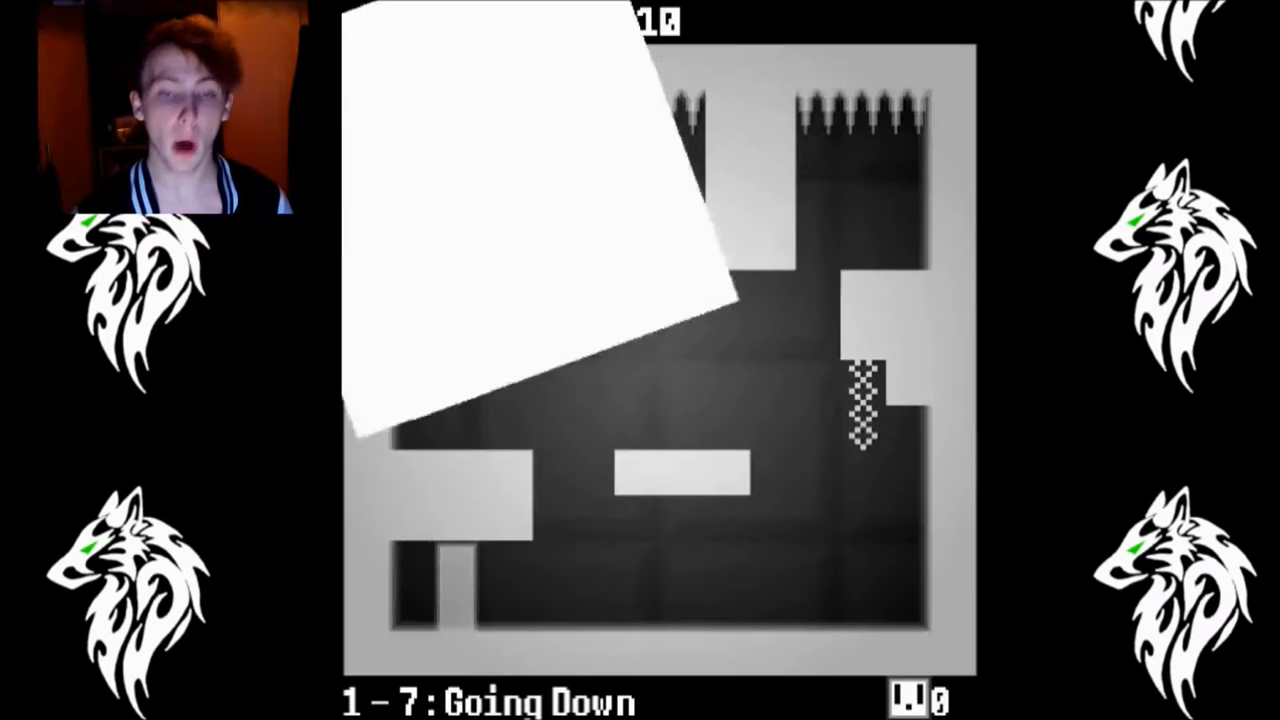
# - Take the right chain down beside the lower platform and run left to the Going Down exit
pyautogui.press('Down')
pyautogui.press('Right')
pyautogui.press('Left')
pyautogui.press('Down')
pyautogui.press('Left')
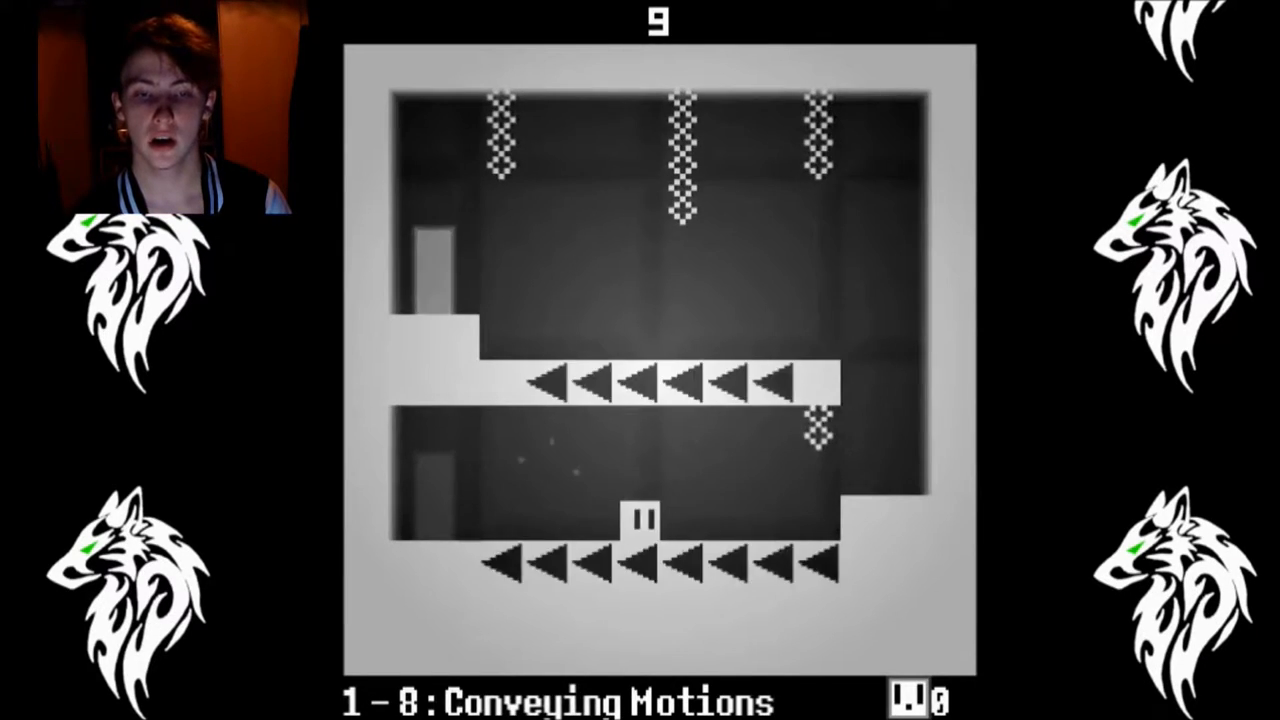
pyautogui.press('Right')
pyautogui.press('Right')
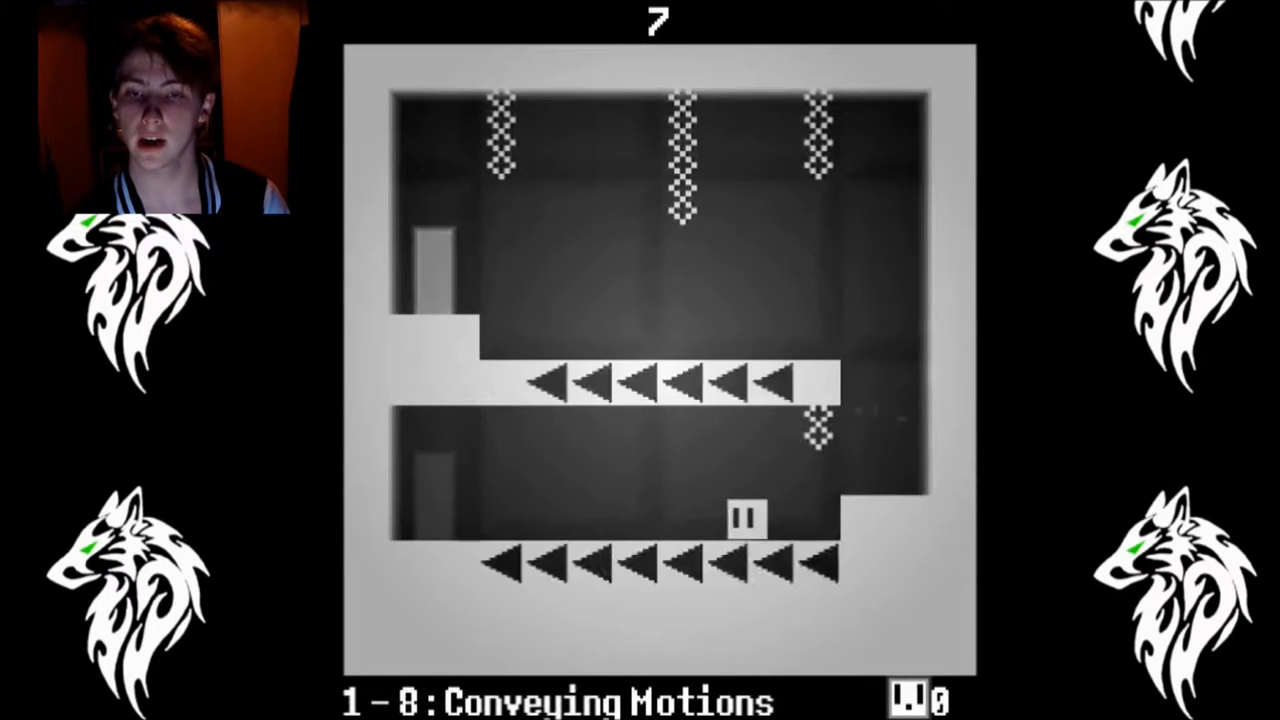
# - Ride the conveyor, climb the middle platform to finish 1-8, and re-enter Area 01 from the menu
pyautogui.press('Up')
pyautogui.press('Left')
pyautogui.press('Left')
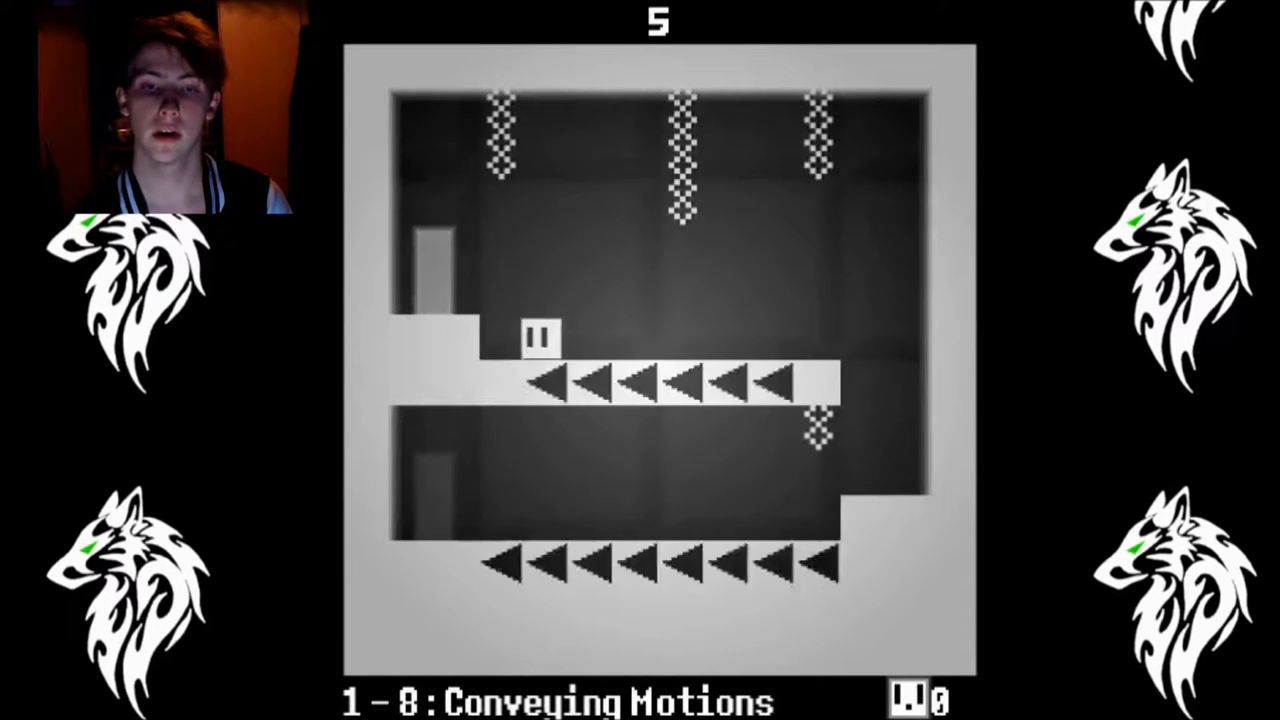
pyautogui.press('Up')
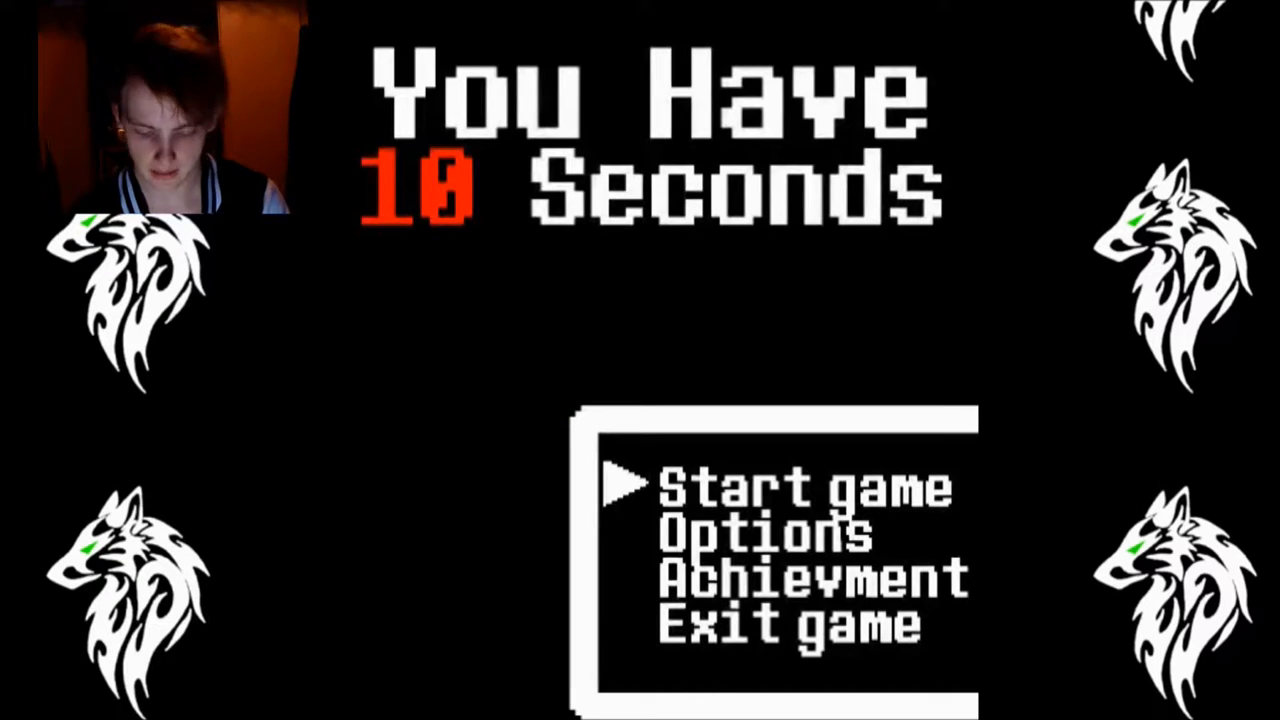
pyautogui.press('Return')
pyautogui.press('Return')
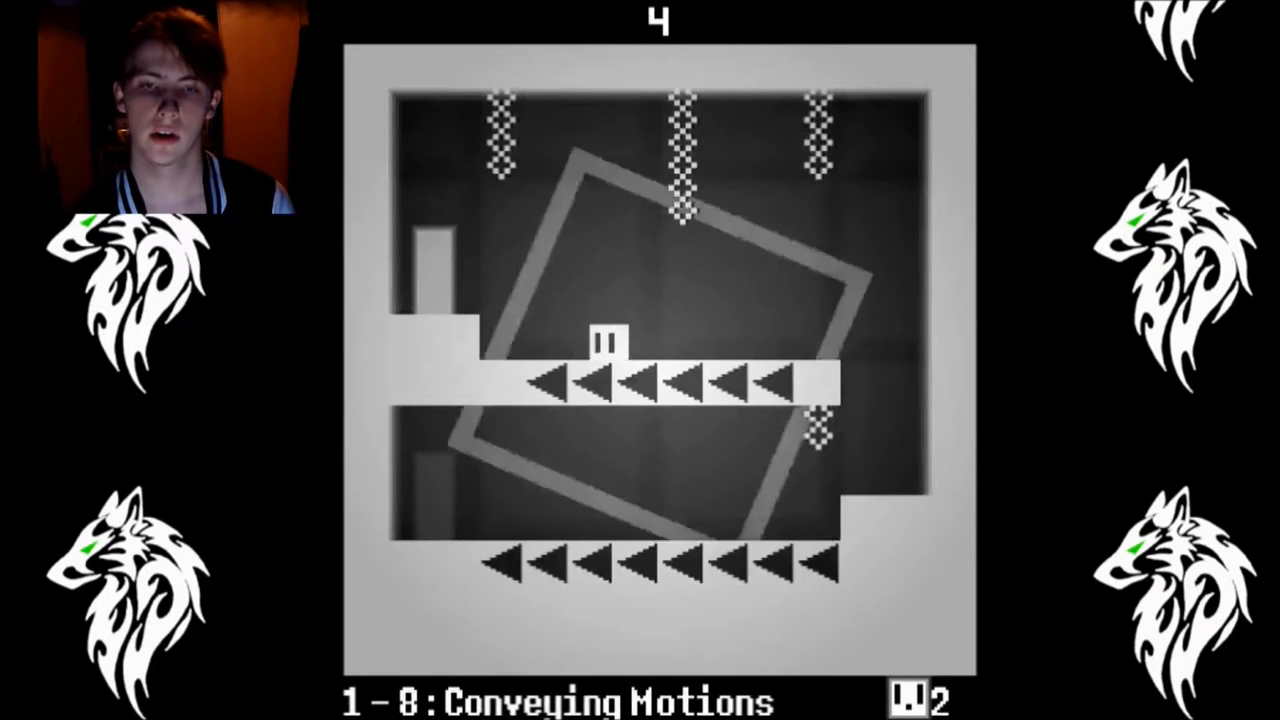
pyautogui.press('Up')
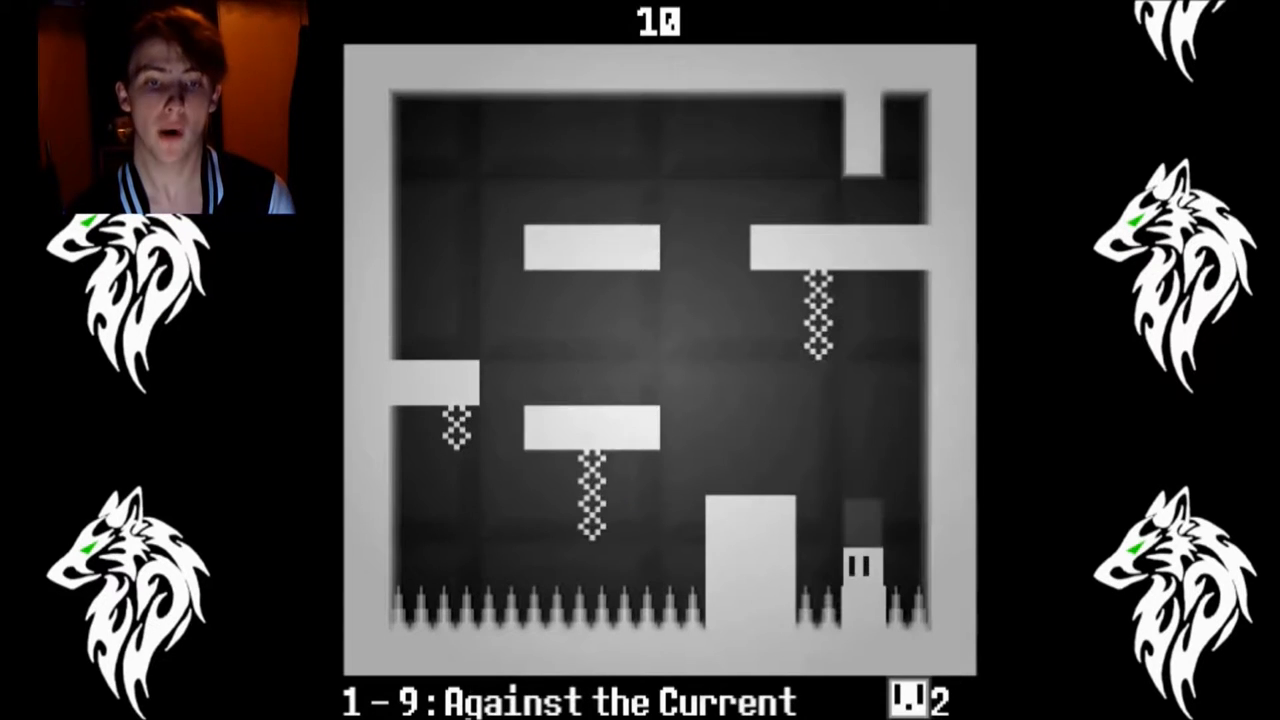
# - Clear 1-9 Against the Current by jumping onto the pillar and crossing the conveyors to the upper-left ledge
pyautogui.press('Up')
pyautogui.press('Left')
pyautogui.press('Left')
pyautogui.press('Up')
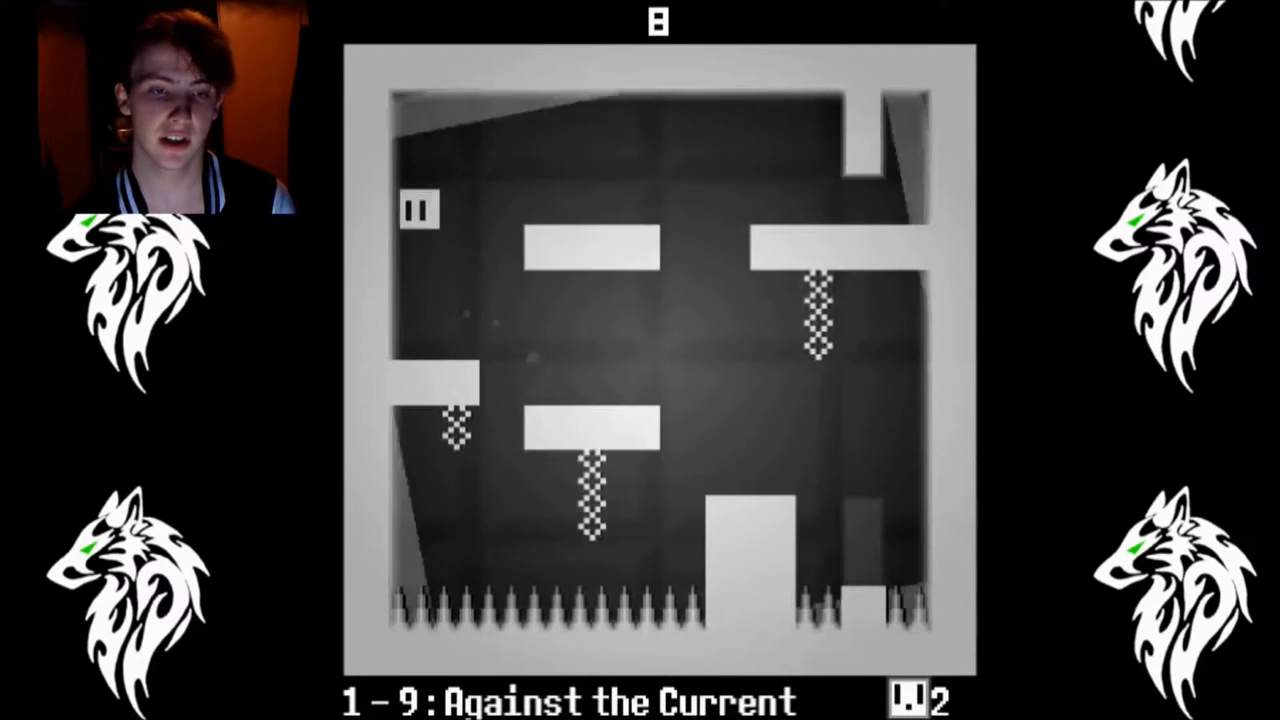
pyautogui.press('Right')
pyautogui.press('Right')
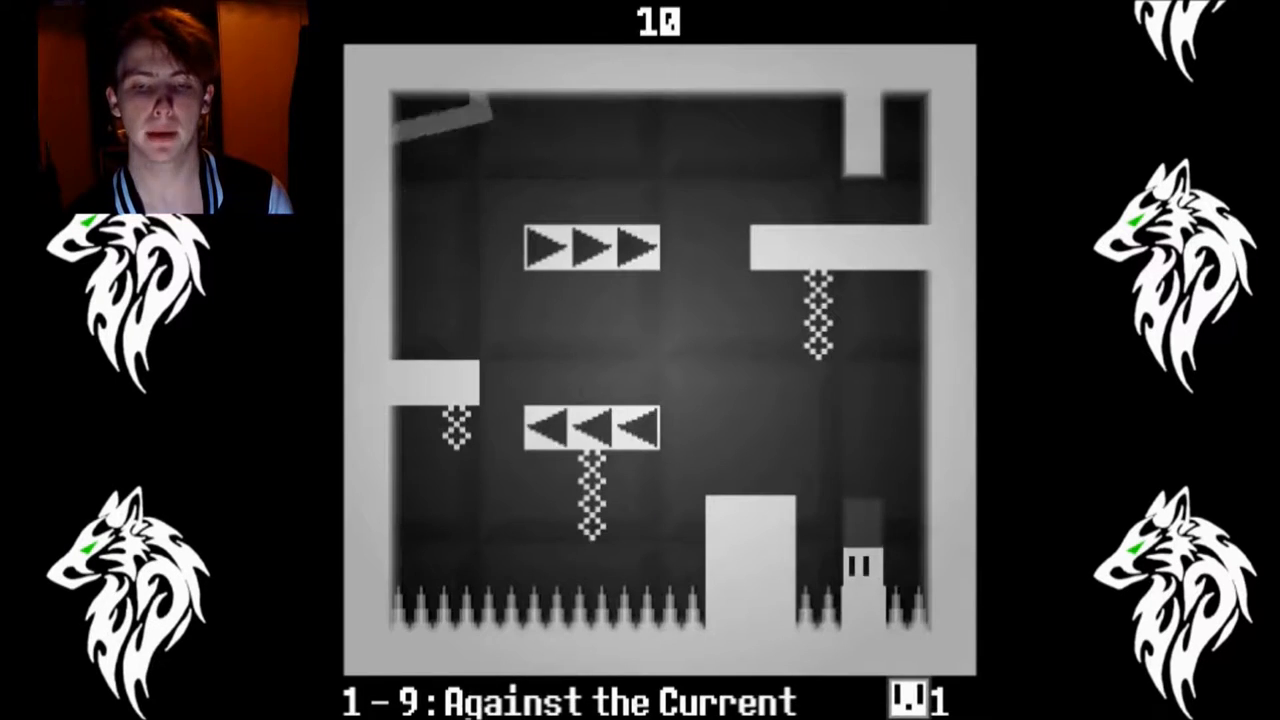
pyautogui.press('Up')
pyautogui.press('Left')
pyautogui.press('Left')
pyautogui.press('Left')
pyautogui.press('Up')
pyautogui.press('Right')
pyautogui.press('Right')
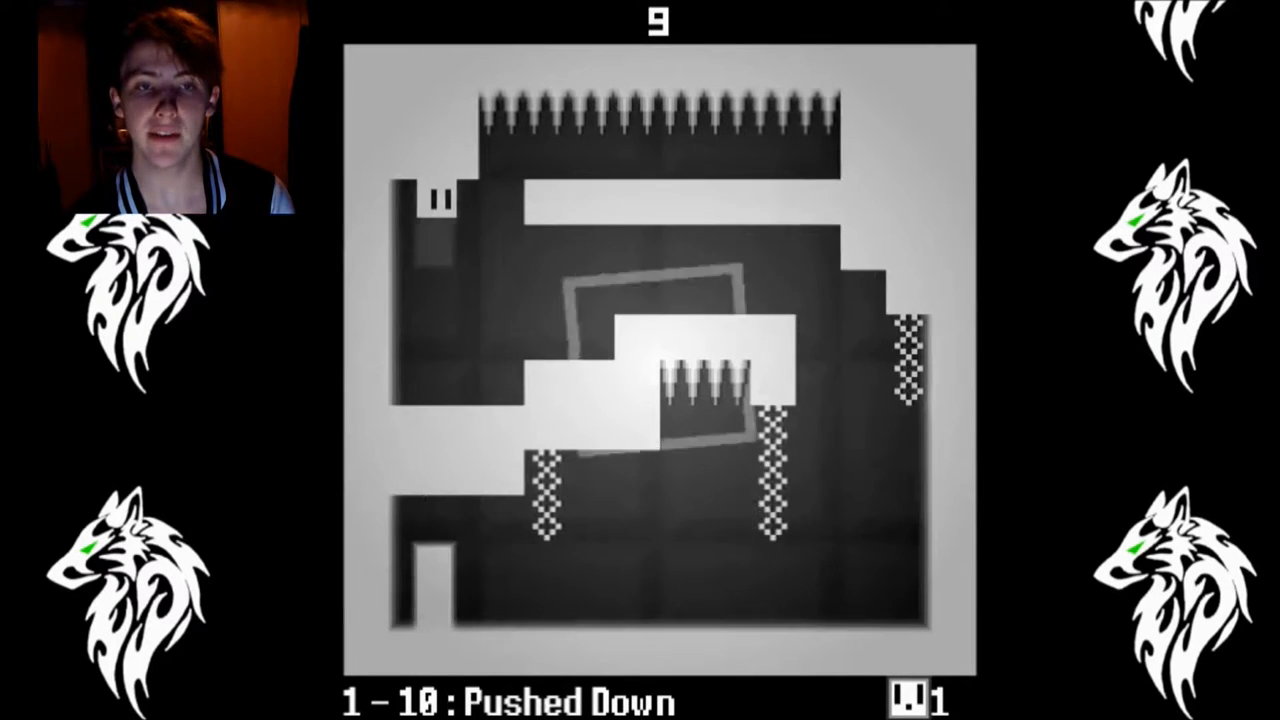
# - Clear 1-10 Pushed Down by moving under the arrows, vaulting the right wall and dropping to the exit
pyautogui.press('Right')
pyautogui.press('Right')
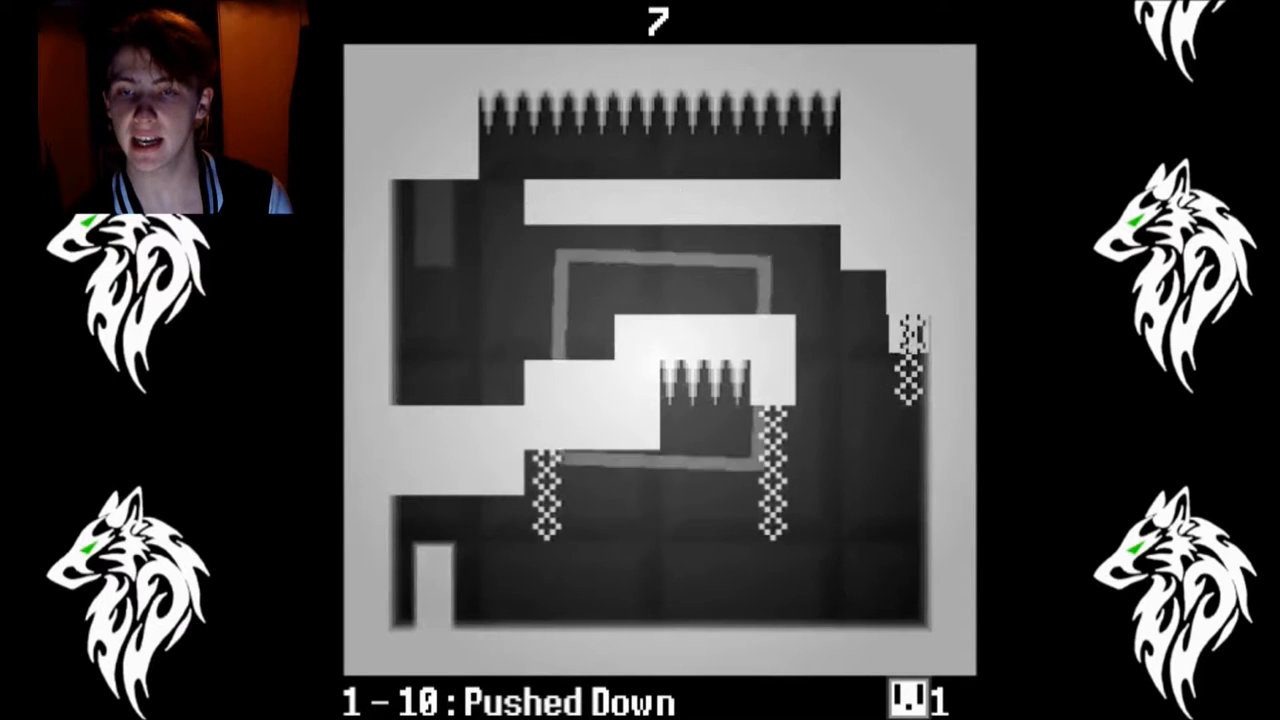
pyautogui.press('Down')
pyautogui.press('Up')
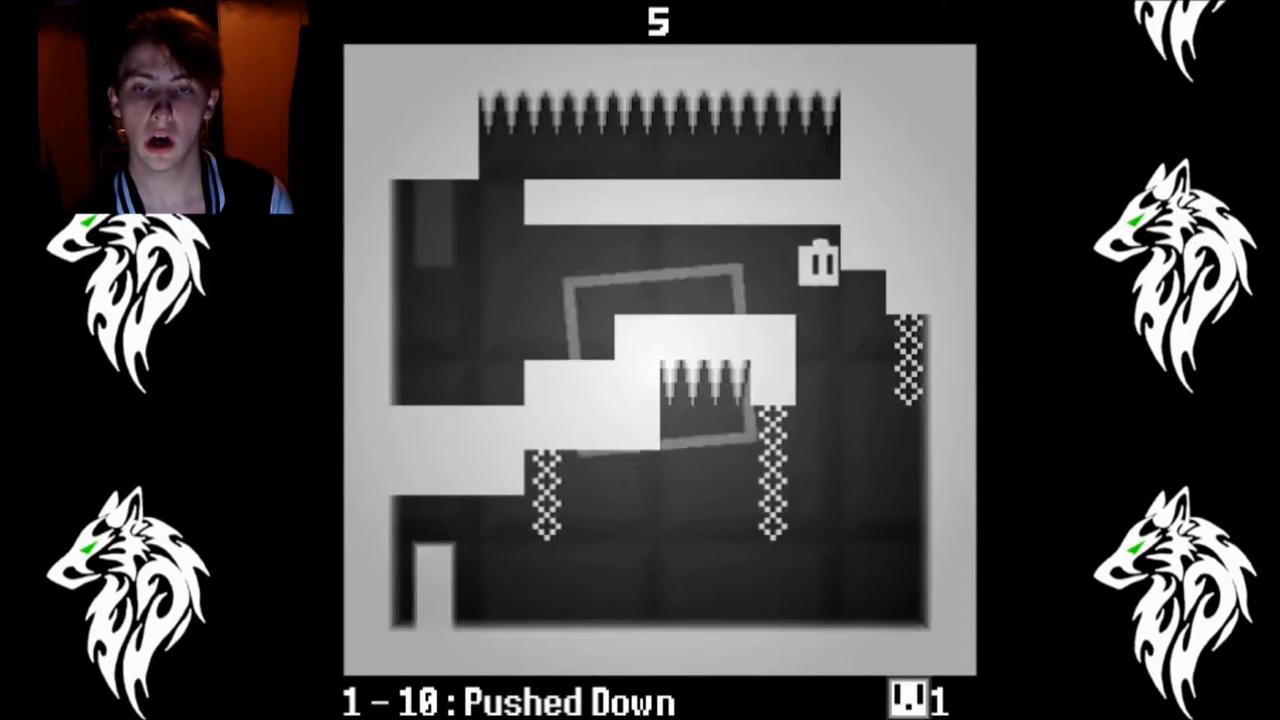
pyautogui.press('Down')
pyautogui.press('Up')
pyautogui.press('Left')
pyautogui.press('Right')
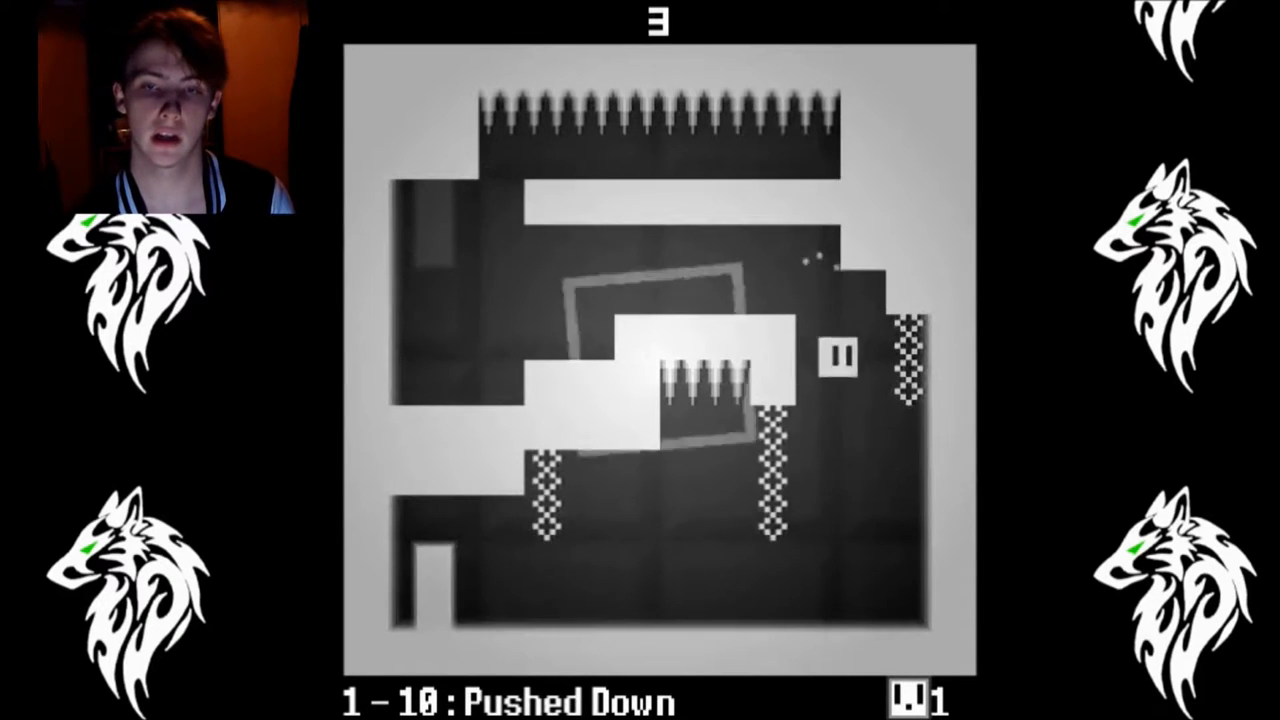
pyautogui.press('Down')
pyautogui.press('Down')
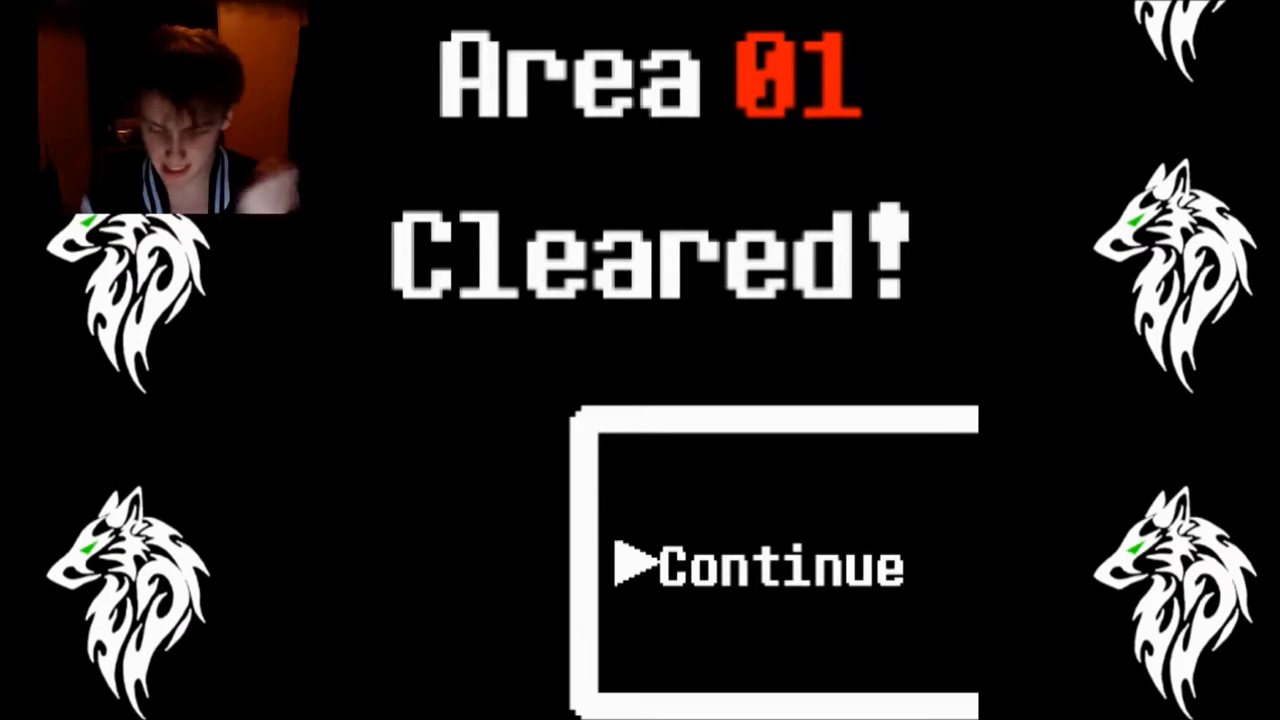
# - Continue past the clear screen, select Area 02 and jump to the upper-right platform to finish 2-1 On the Edge
pyautogui.press('Return')
pyautogui.press('Return')
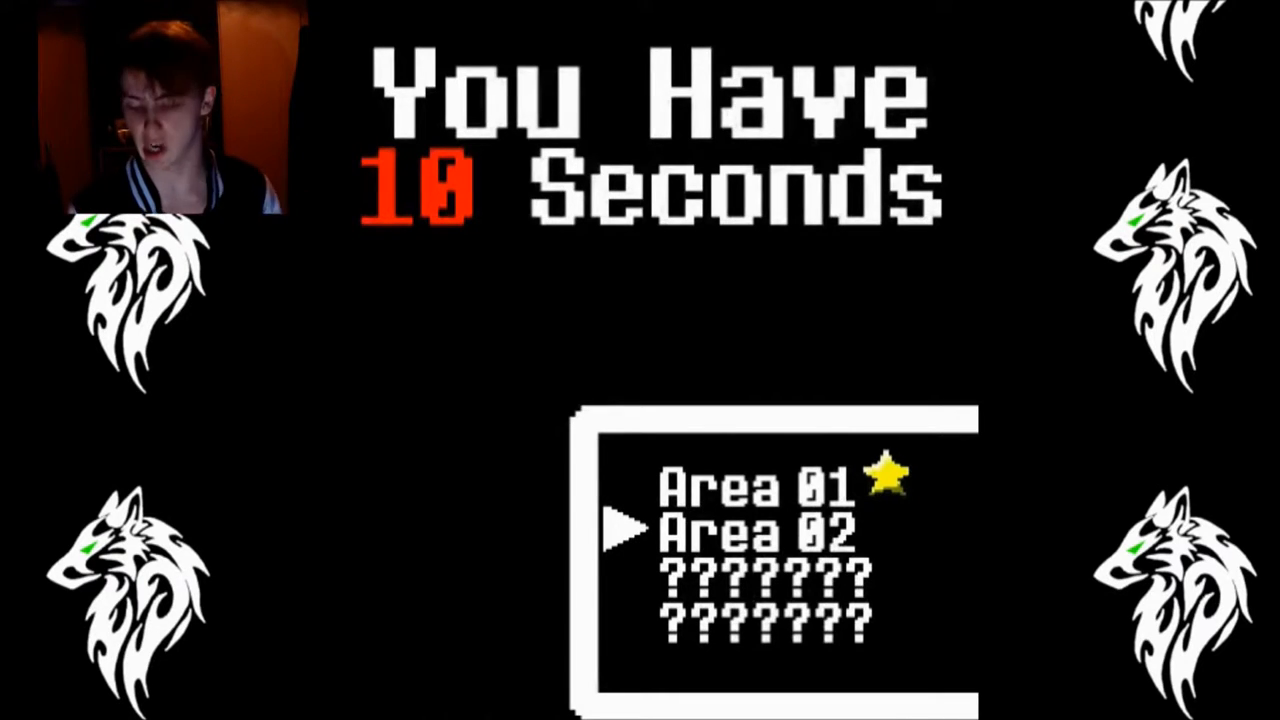
pyautogui.press('Return')
pyautogui.press('Up')
pyautogui.press('Right')
pyautogui.press('Right')
pyautogui.press('Up')
pyautogui.press('Right')
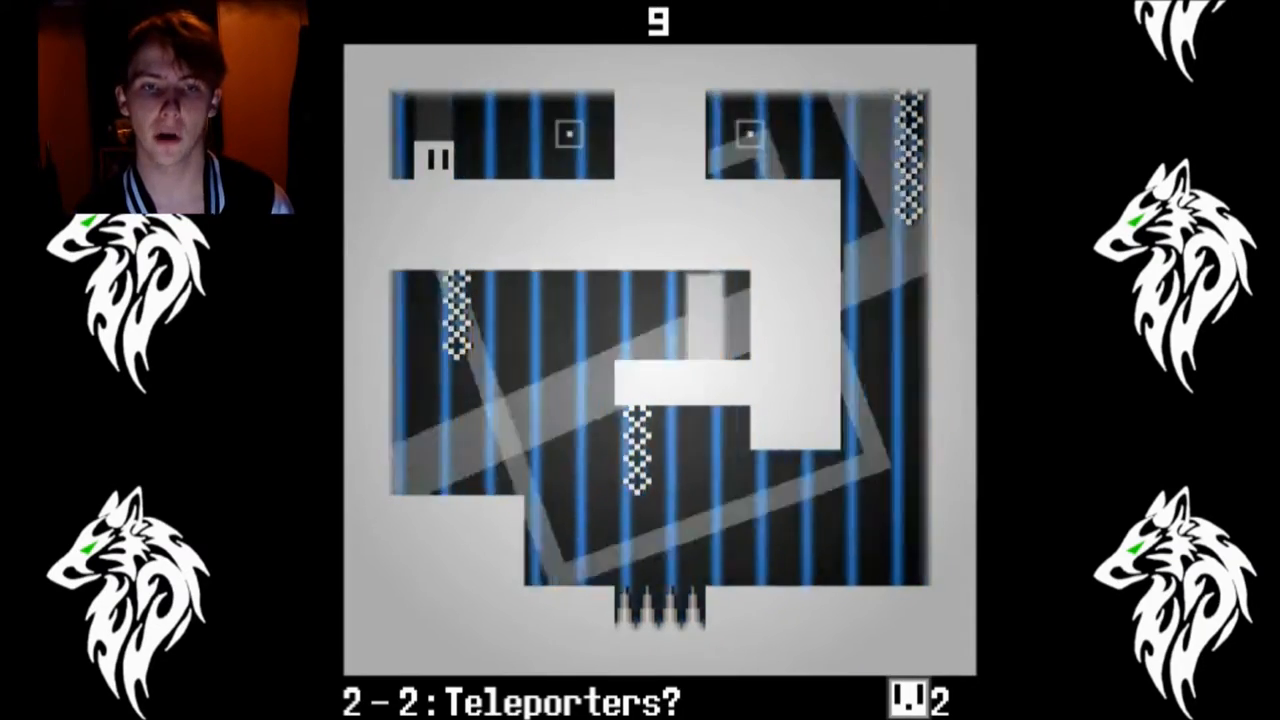
# - Cross the teleporters into the centre alcove and climb to the upper-left ledge in 2-2
pyautogui.press('Right')
pyautogui.press('Right')
pyautogui.press('Left')
pyautogui.press('Left')
pyautogui.press('Up')
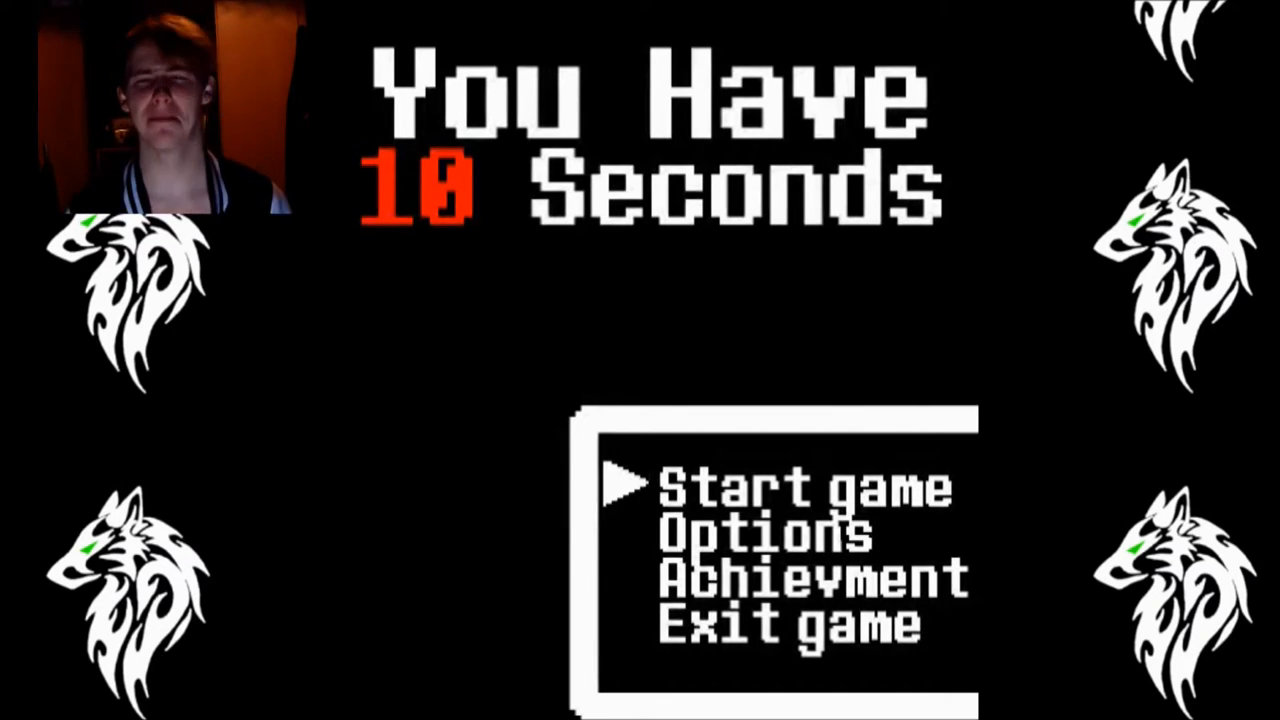
# - Start a new game, drop from the upper ledge in 2-4 and run right along the lower platform in 2-5
pyautogui.press('Return')
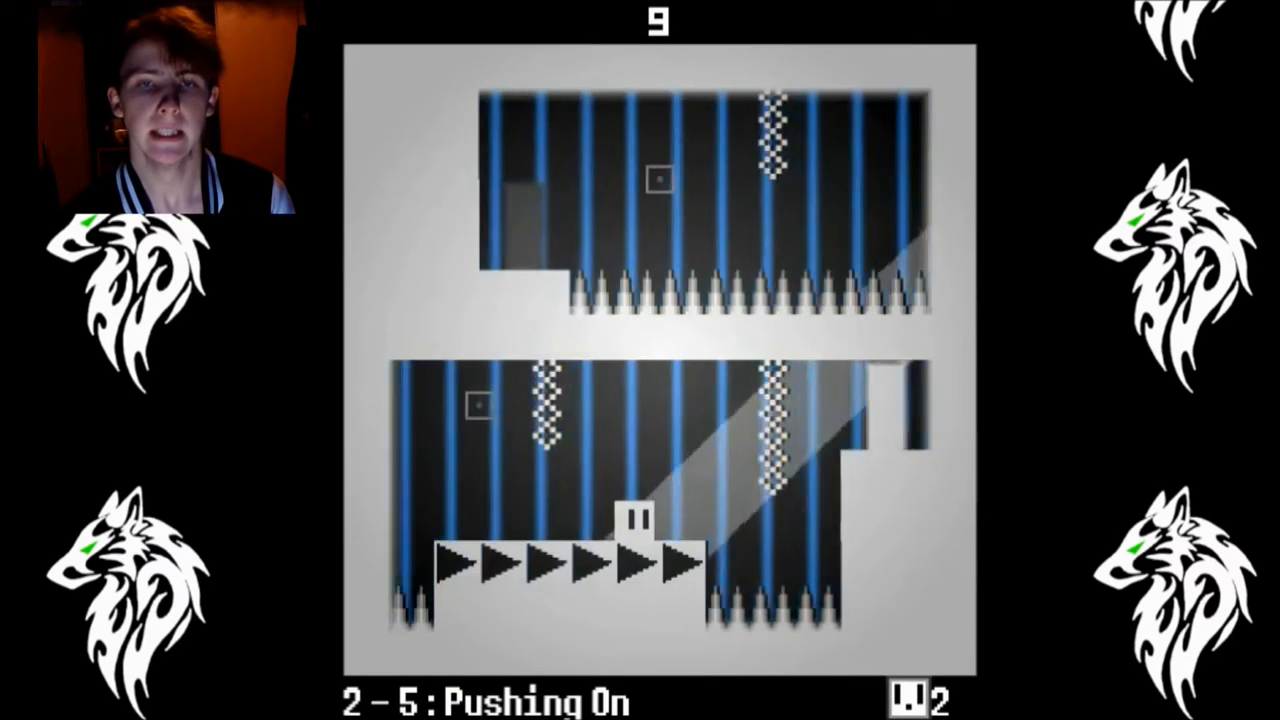
pyautogui.press('Right')
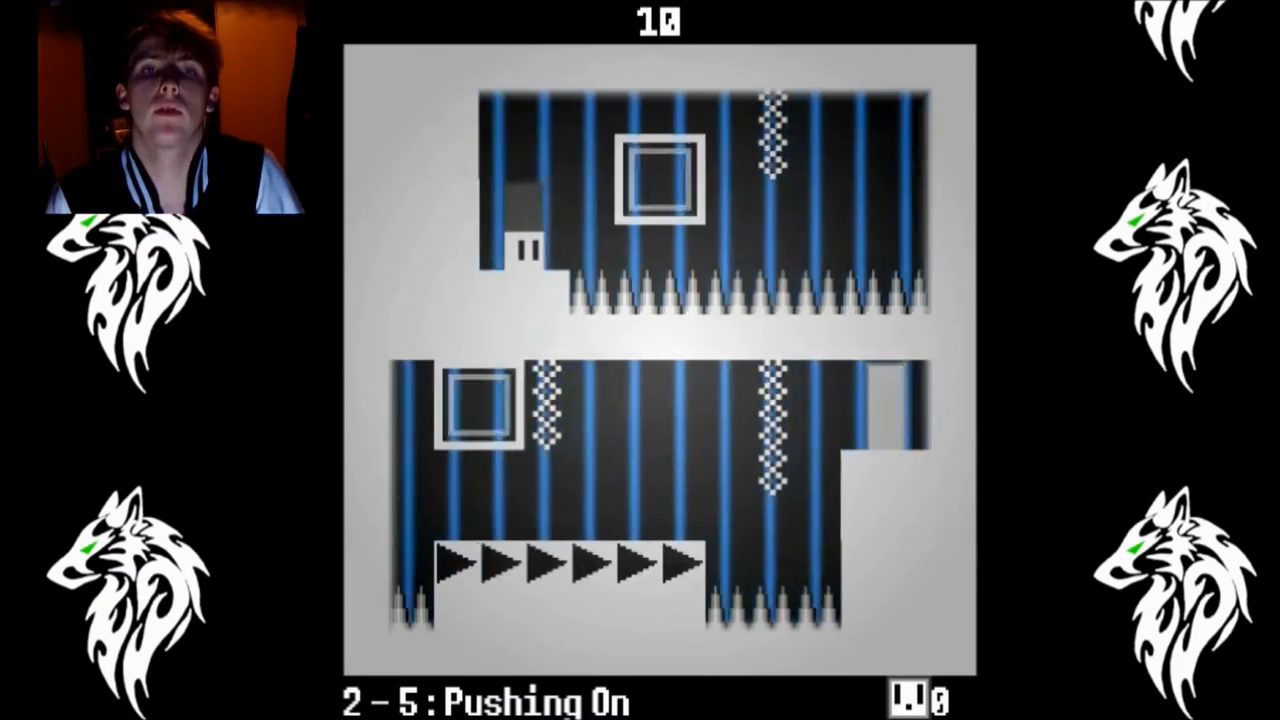
pyautogui.press('Down')
pyautogui.press('Right')
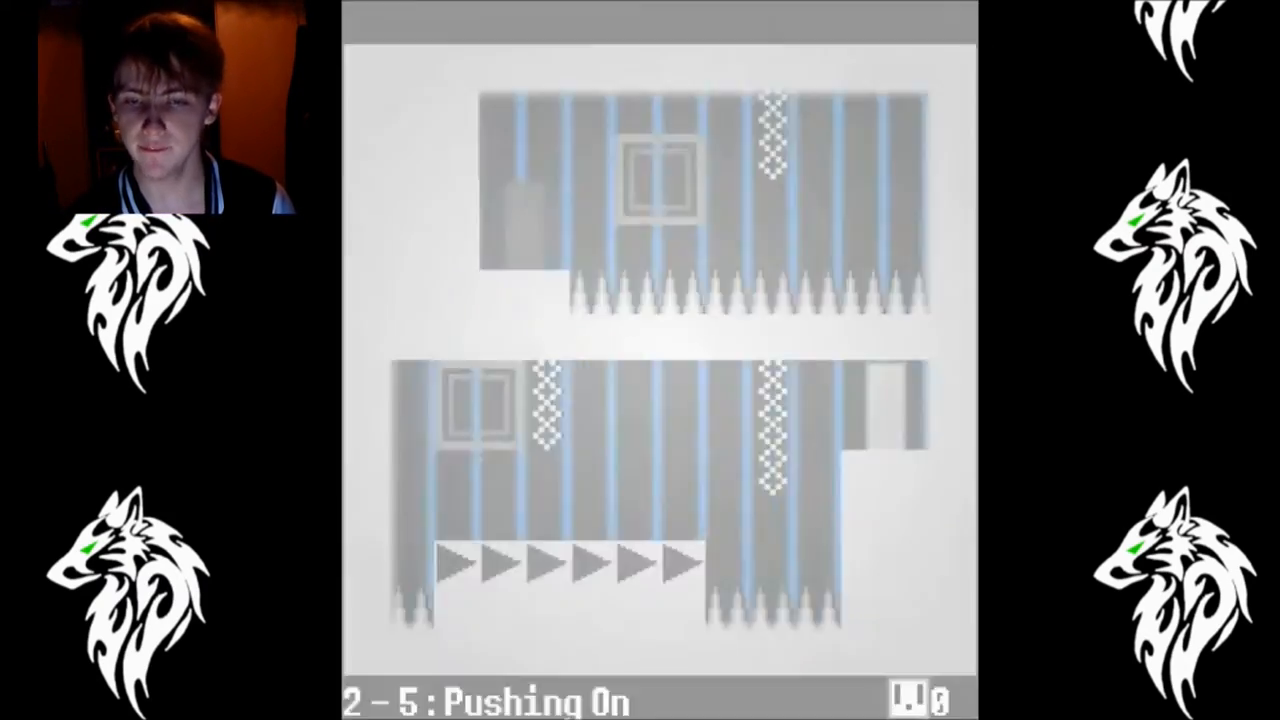